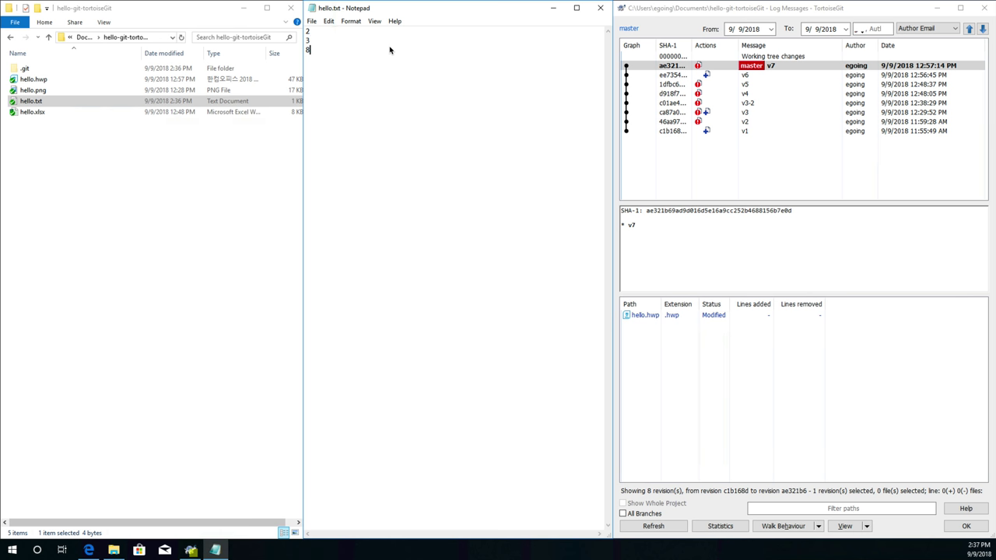
- Refresh the commit log and examine the uncommitted hello.txt modification listed under Working tree changes
{"action": "left_click", "coordinate": [21, 104]}
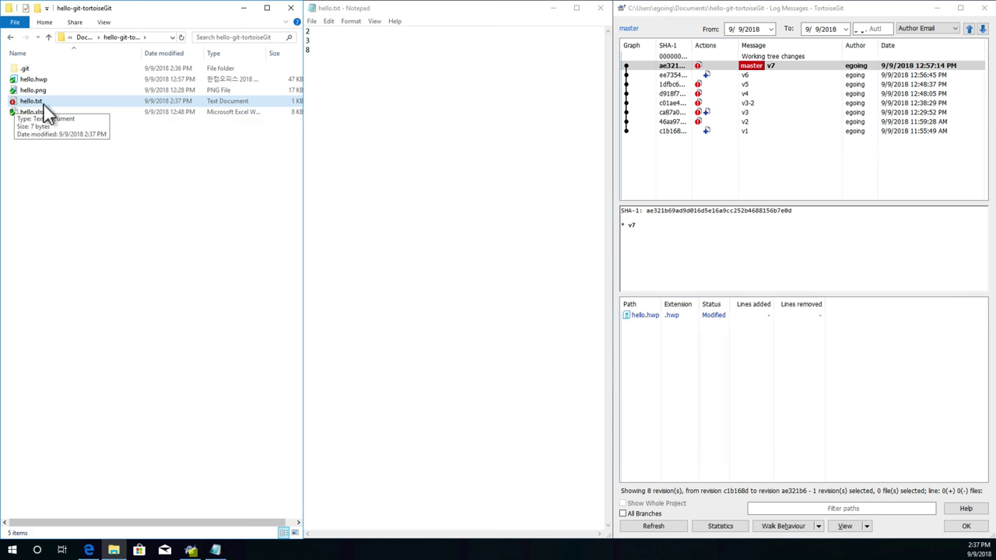
{"action": "left_click", "coordinate": [822, 150]}
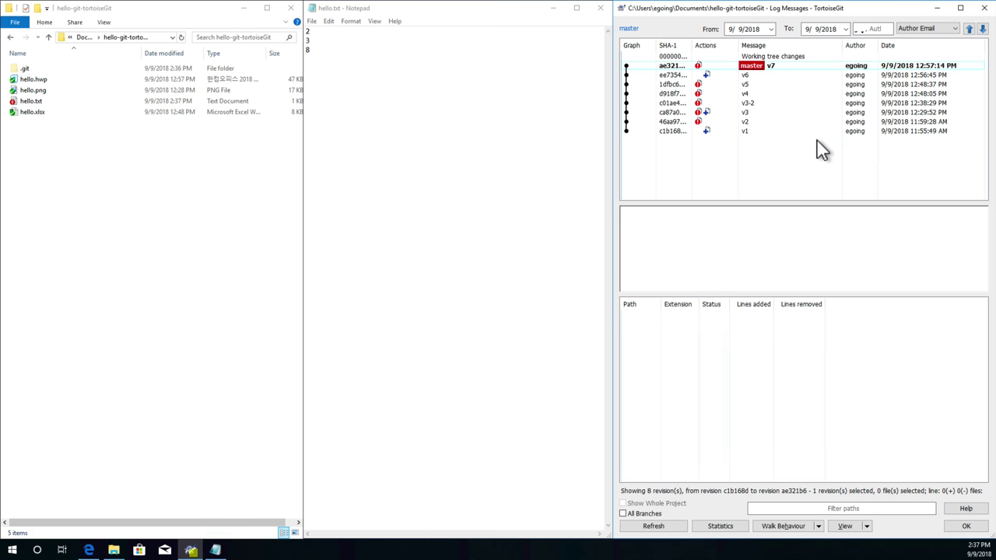
{"action": "left_click", "coordinate": [653, 526]}
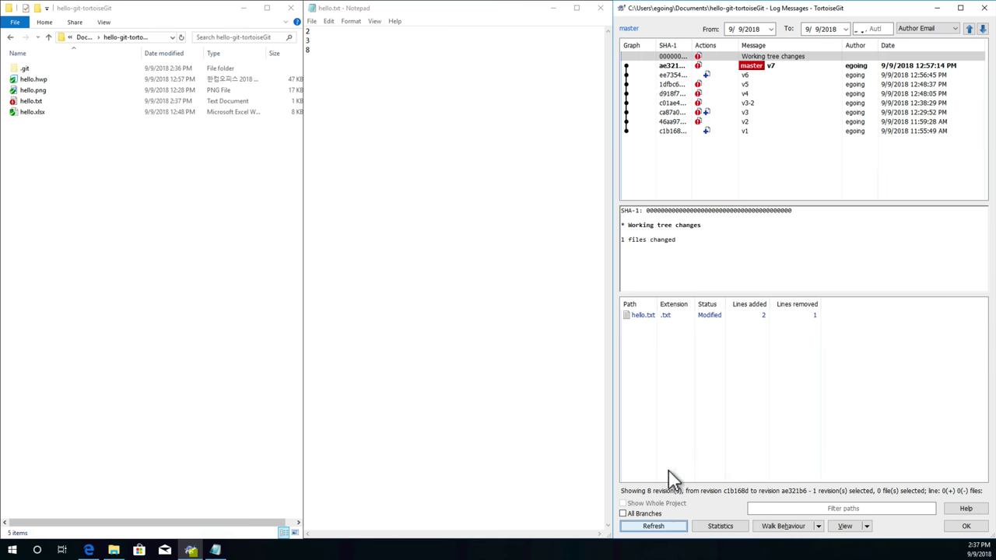
{"action": "left_click", "coordinate": [773, 56]}
{"action": "left_click", "coordinate": [655, 315]}
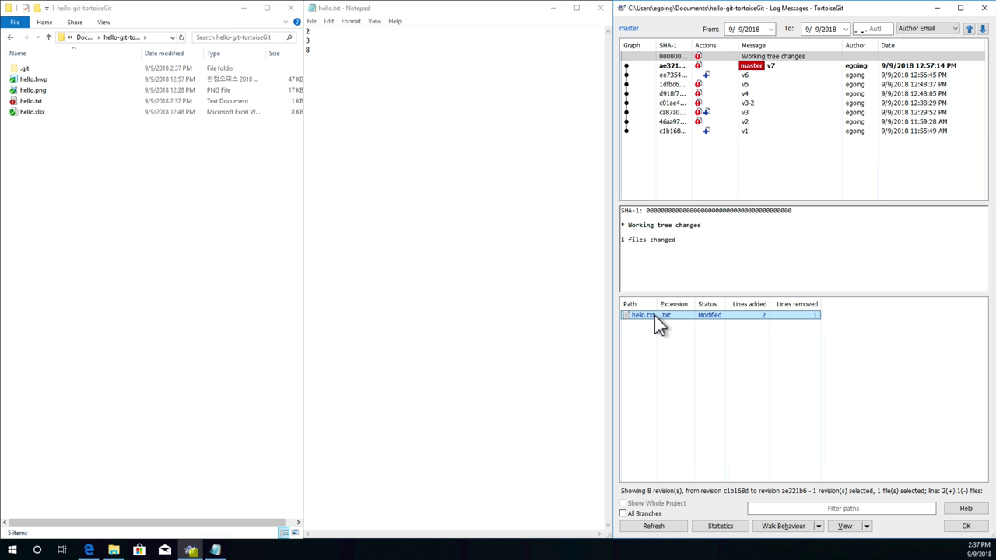
{"action": "left_click", "coordinate": [453, 123]}
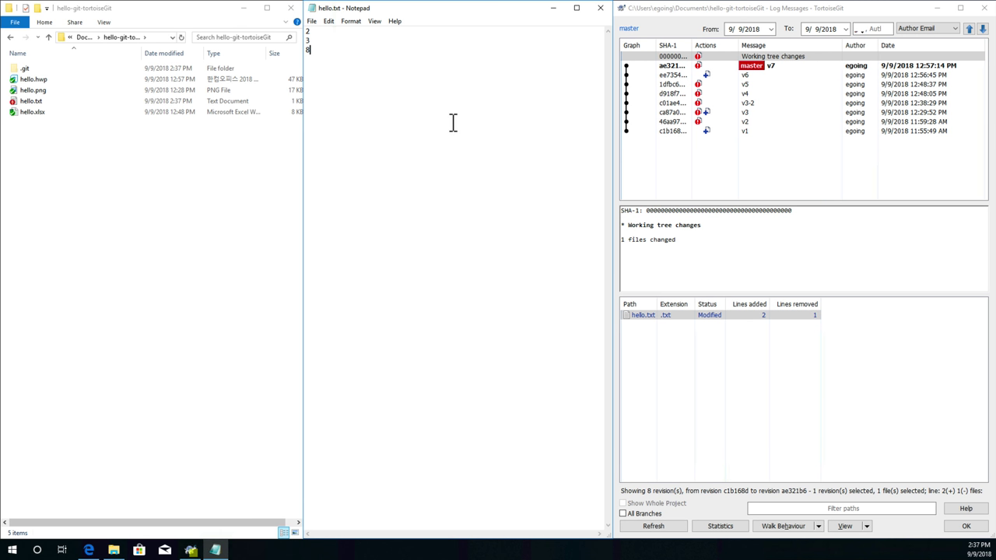
{"action": "left_click", "coordinate": [744, 60]}
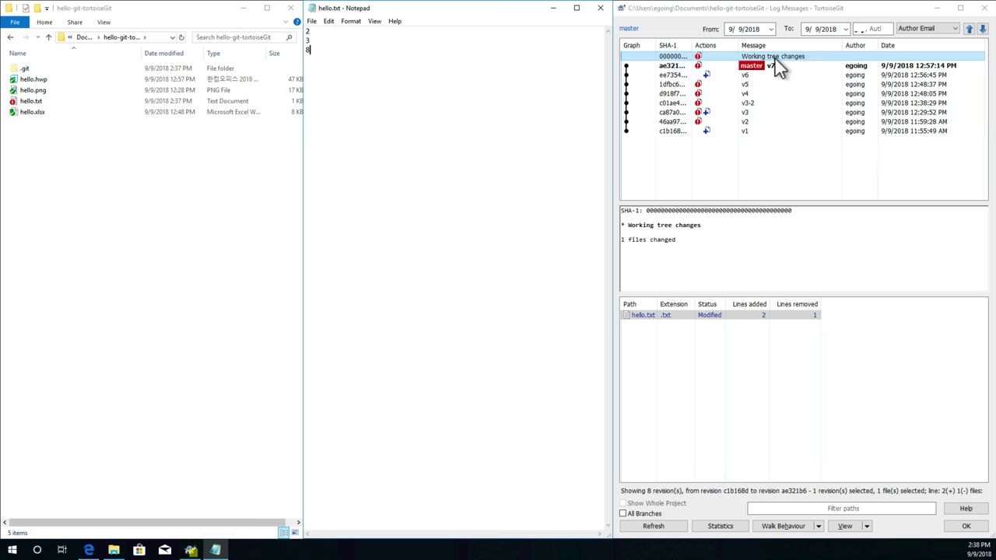
{"action": "left_click", "coordinate": [775, 60]}
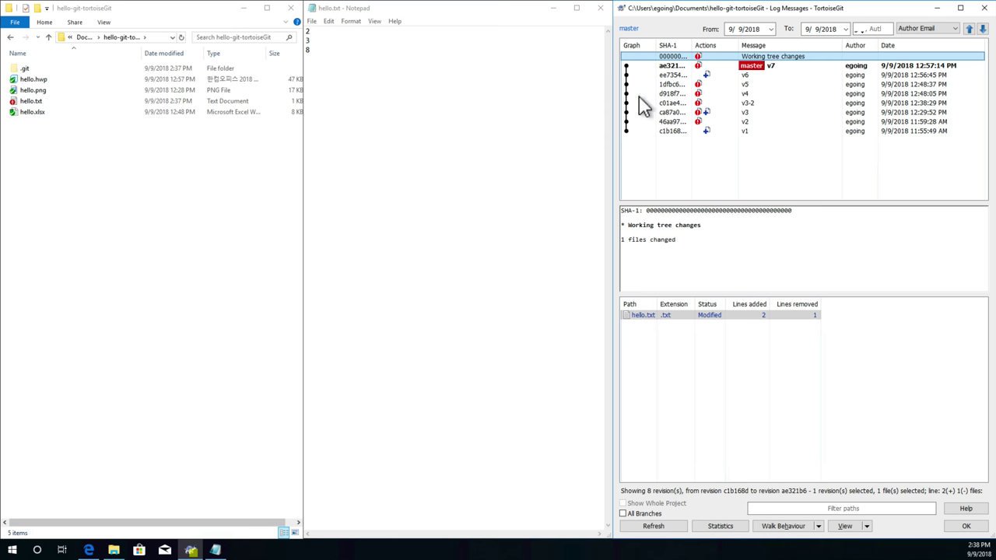
{"action": "left_click", "coordinate": [544, 123]}
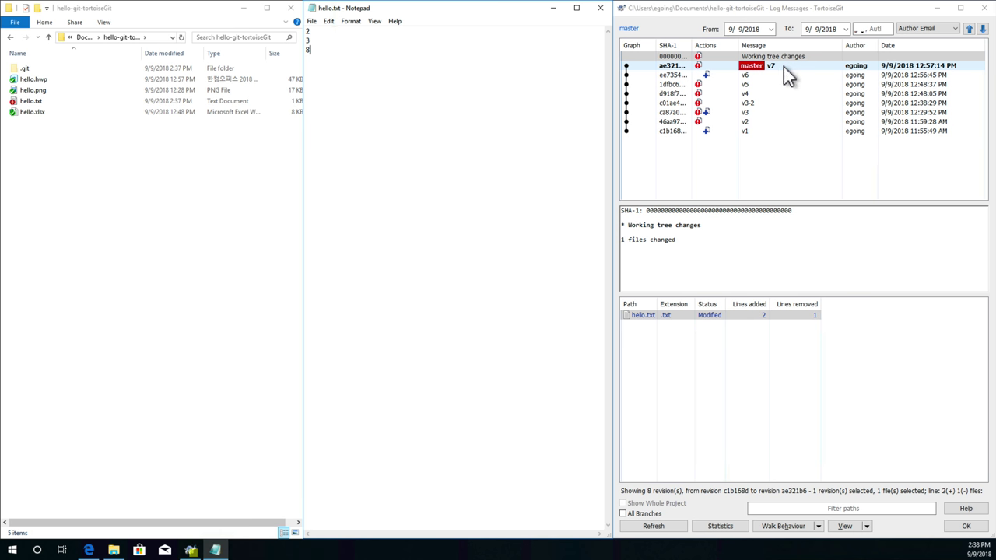
- Reset the master branch to commit v7 with the Hard reset type, discarding all local changes
{"action": "left_click", "coordinate": [783, 66]}
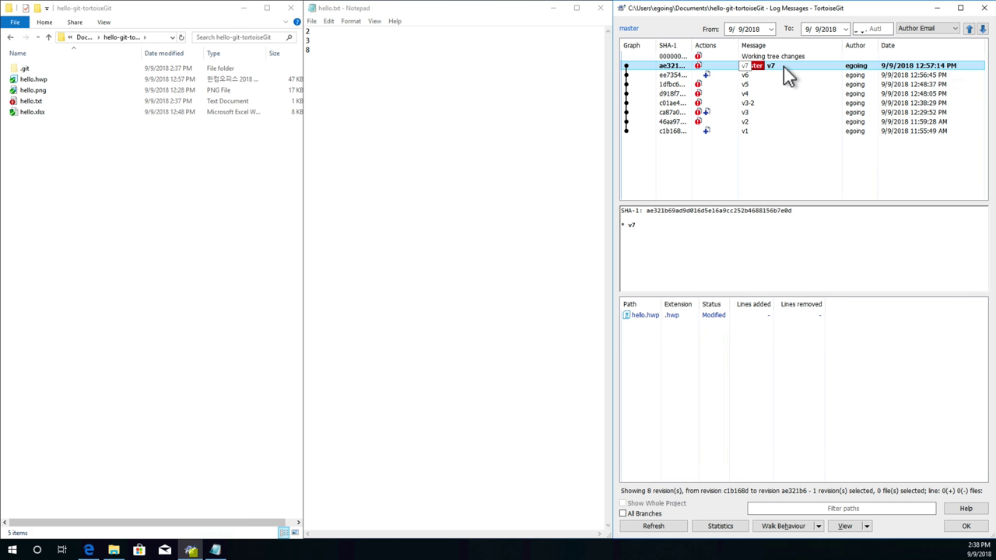
{"action": "right_click", "coordinate": [784, 66]}
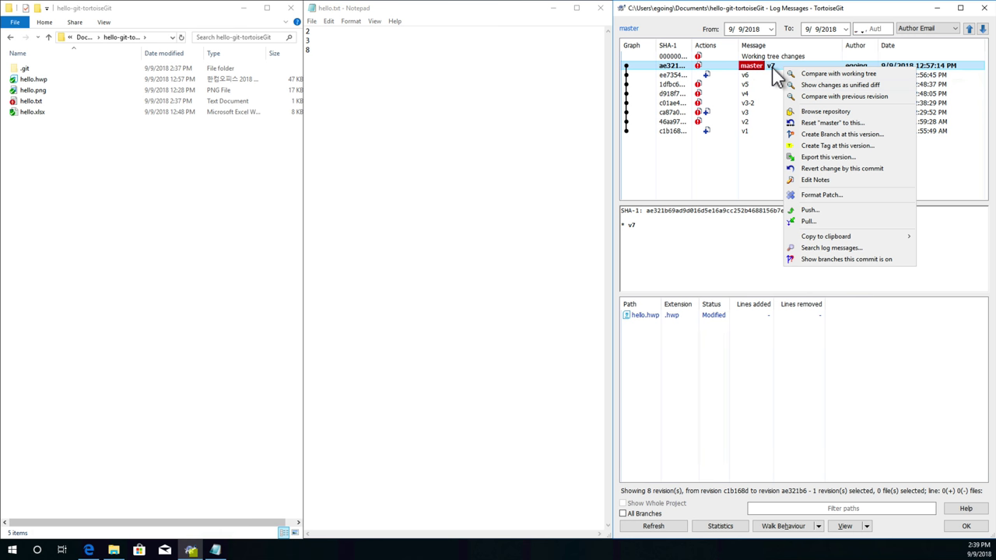
{"action": "left_click", "coordinate": [823, 124]}
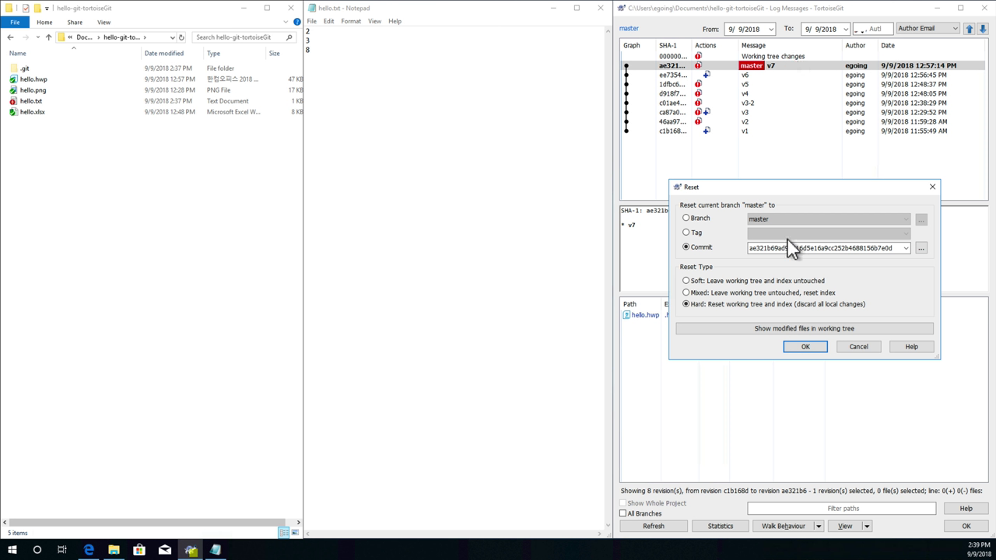
{"action": "left_click", "coordinate": [806, 347]}
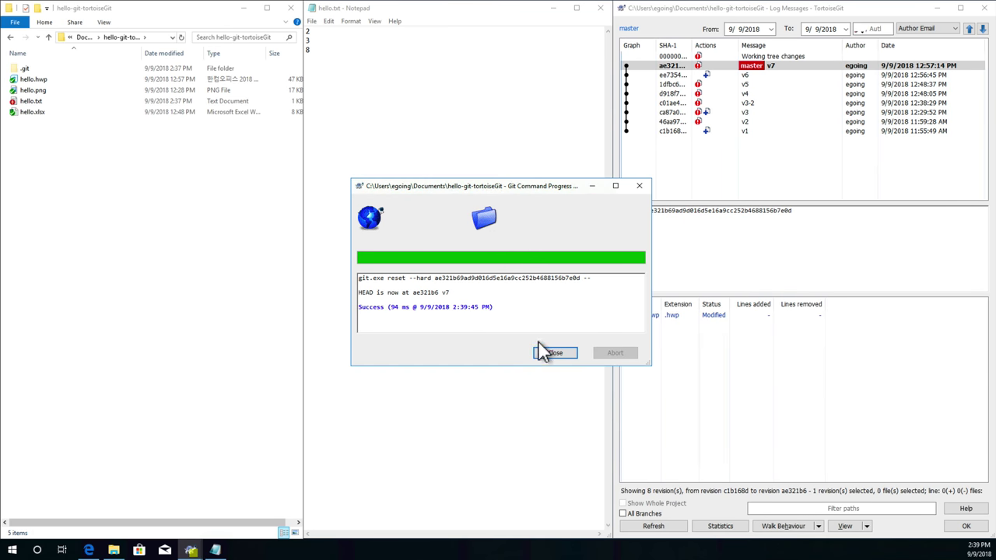
{"action": "left_click", "coordinate": [555, 353]}
- Check the status of hello.txt in the folder and the Working tree changes entry in the log
{"action": "left_click", "coordinate": [151, 272]}
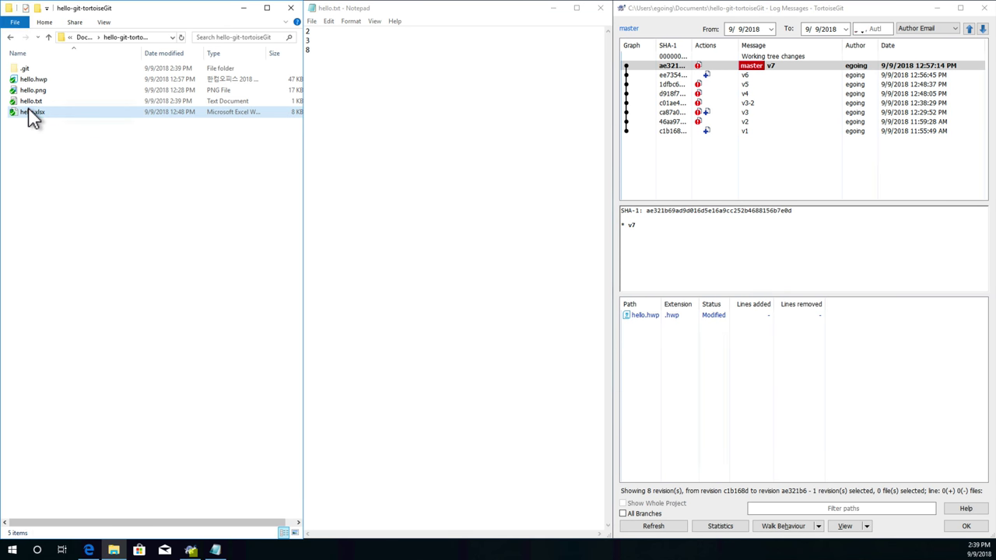
{"action": "left_click", "coordinate": [29, 103]}
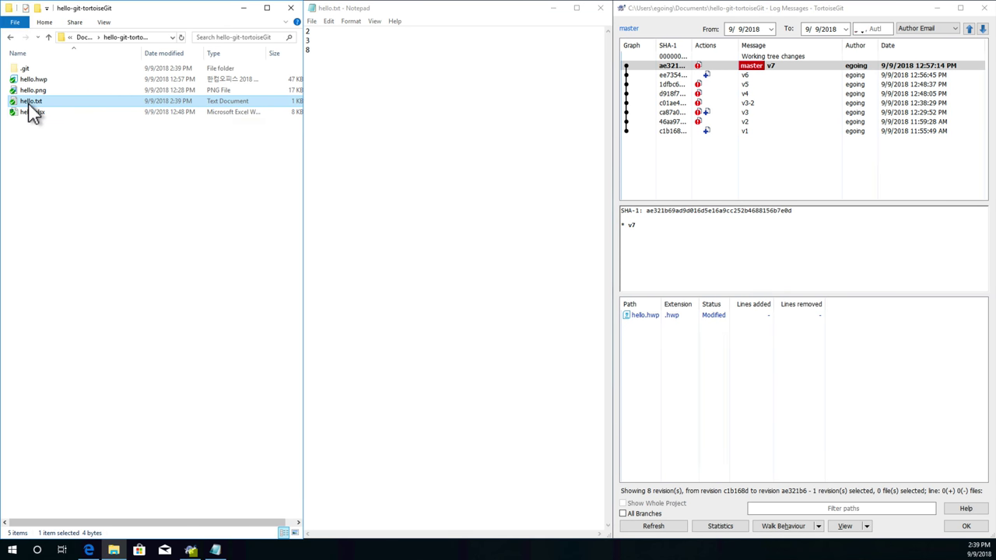
{"action": "left_click", "coordinate": [715, 58]}
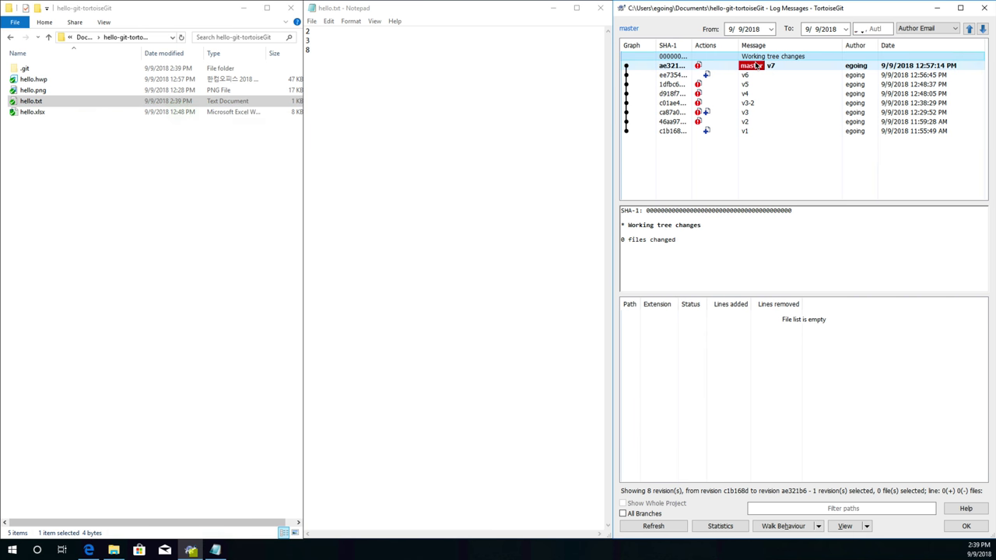
{"action": "left_click", "coordinate": [720, 67]}
{"action": "key", "text": "Up"}
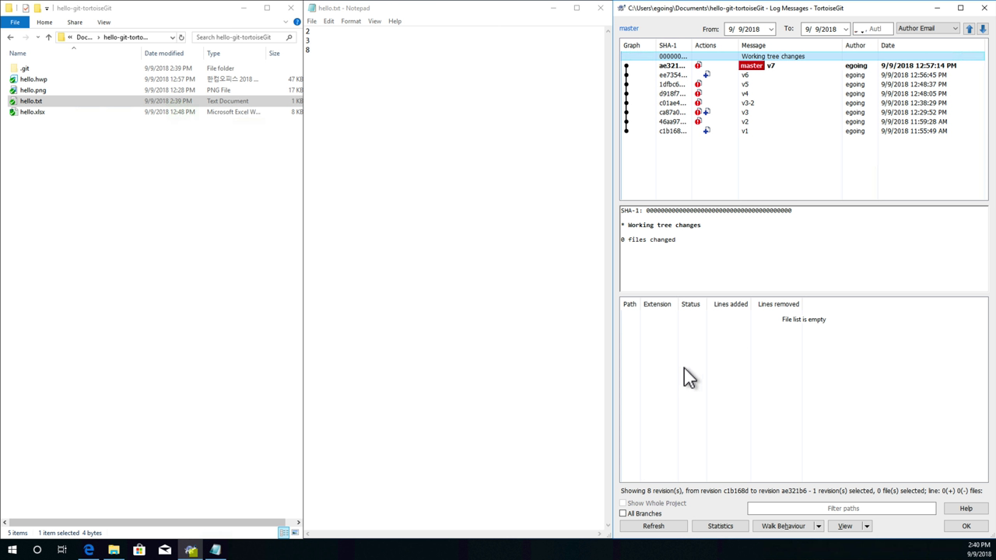
- Close the outdated hello.txt window and reopen the file from the folder to load its current contents
{"action": "left_click", "coordinate": [548, 31]}
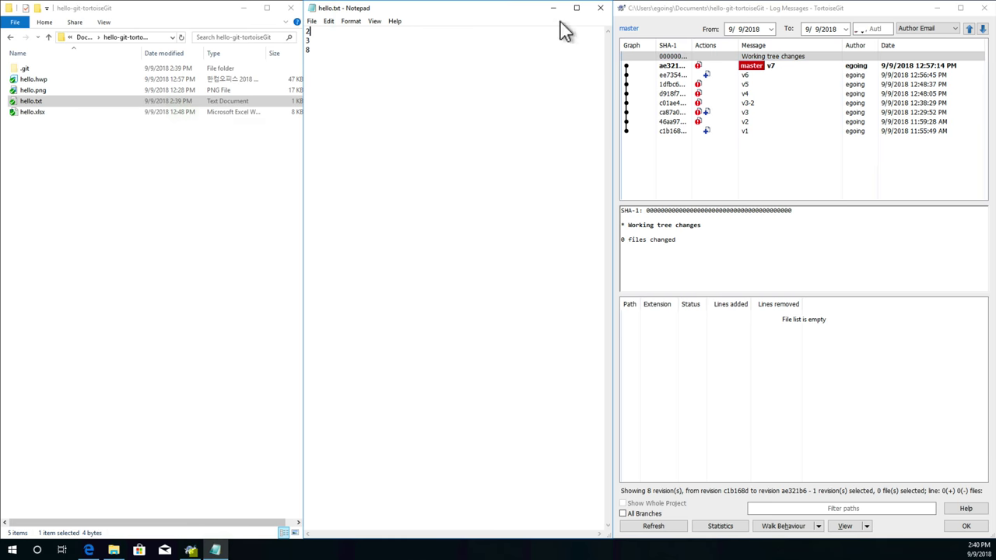
{"action": "left_click", "coordinate": [602, 10]}
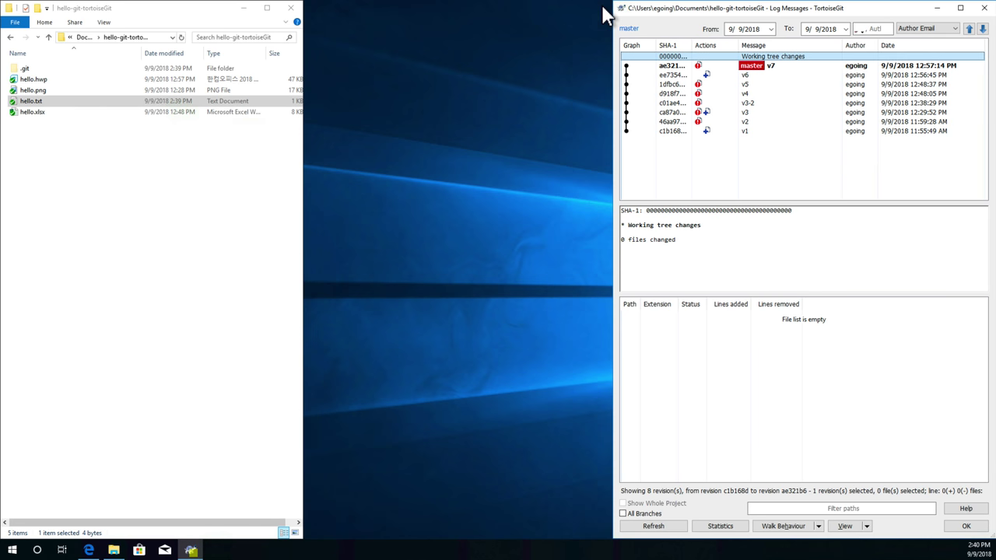
{"action": "double_click", "coordinate": [101, 104]}
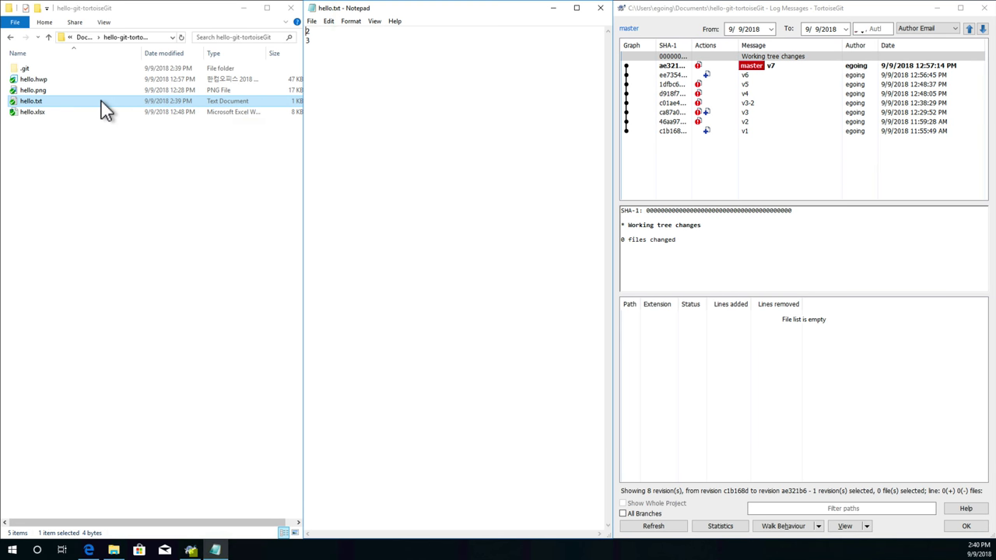
{"action": "left_click", "coordinate": [465, 106]}
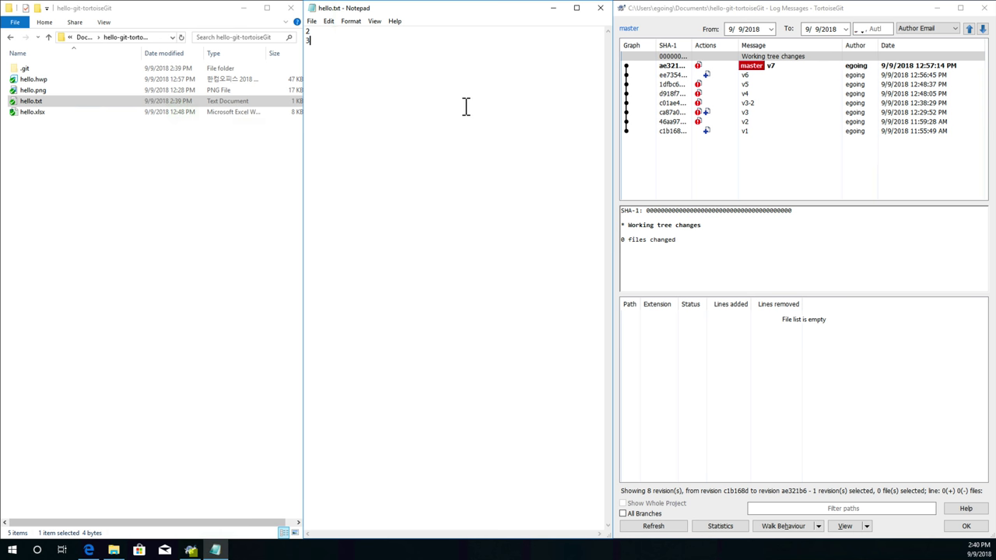
- Examine which files commits v7, v6 and v5 changed, and locate hello.hwp in the project folder
{"action": "left_click", "coordinate": [786, 70]}
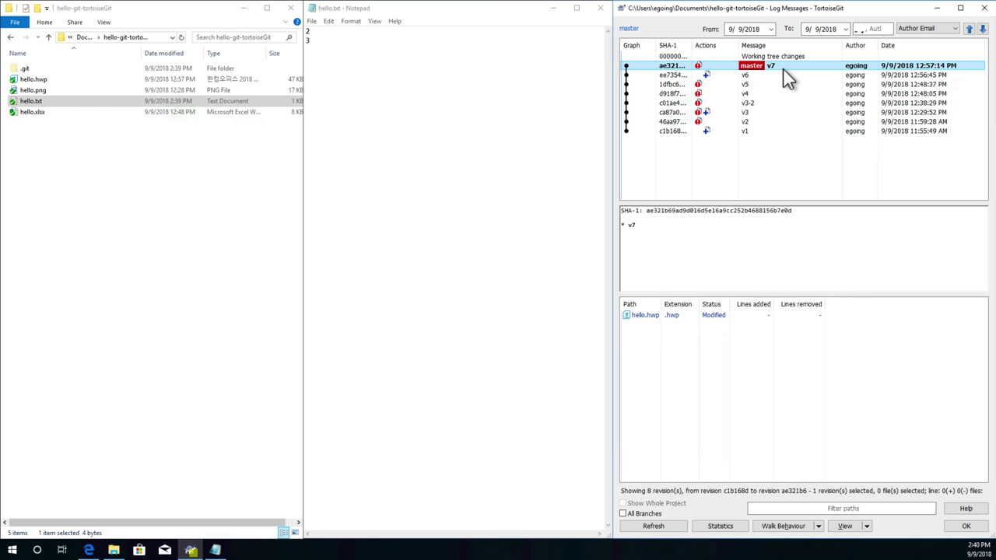
{"action": "left_click", "coordinate": [657, 319]}
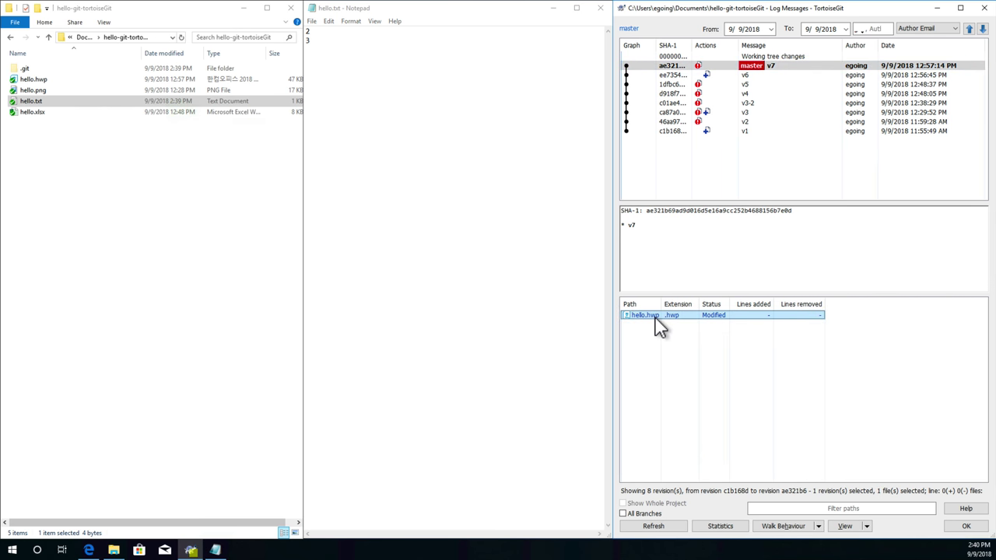
{"action": "left_click", "coordinate": [766, 76]}
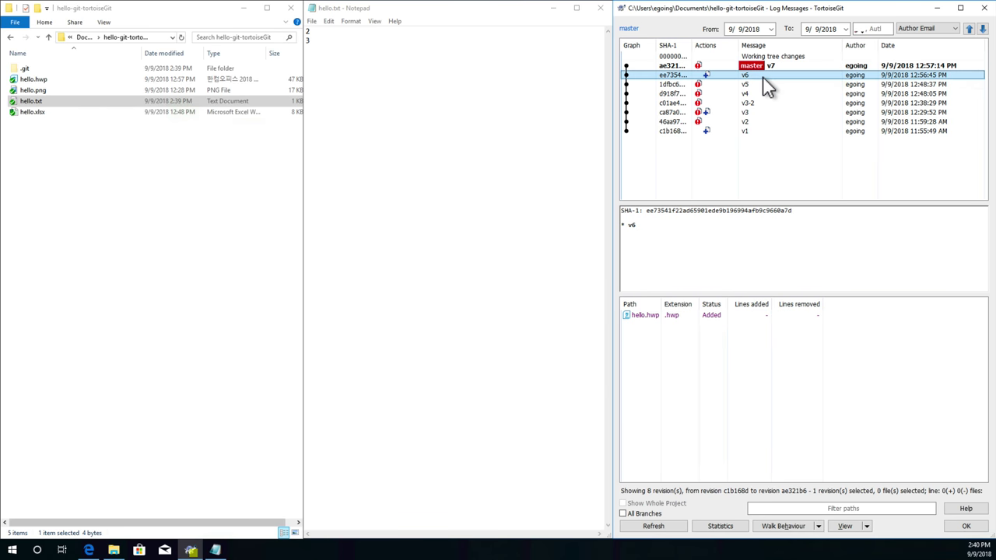
{"action": "left_click", "coordinate": [762, 85]}
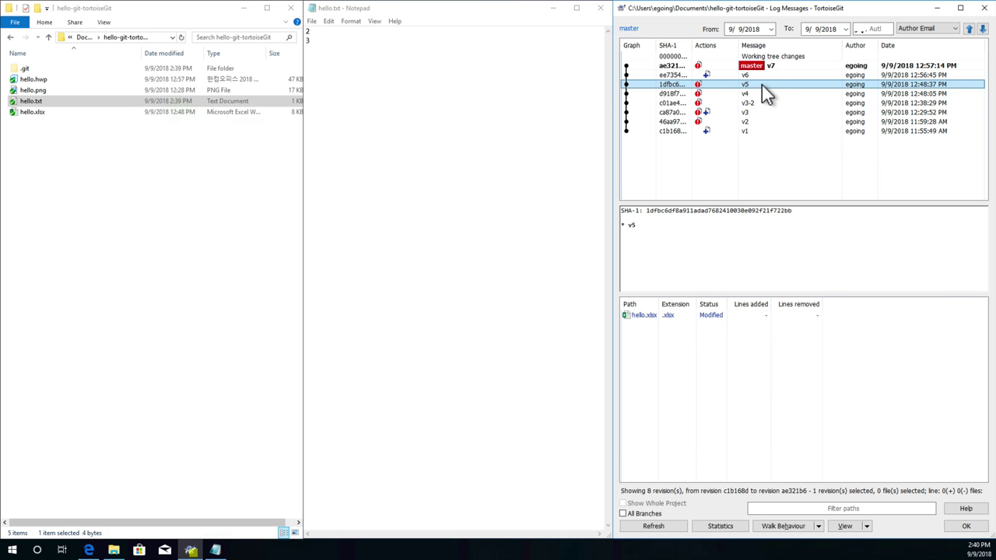
{"action": "left_click", "coordinate": [771, 75]}
{"action": "left_click", "coordinate": [773, 67]}
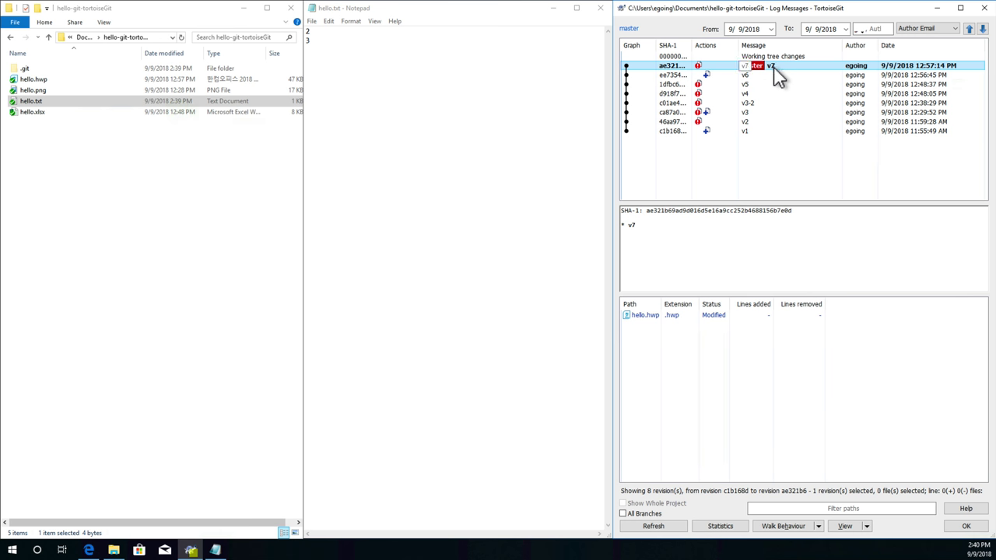
{"action": "left_click", "coordinate": [771, 77]}
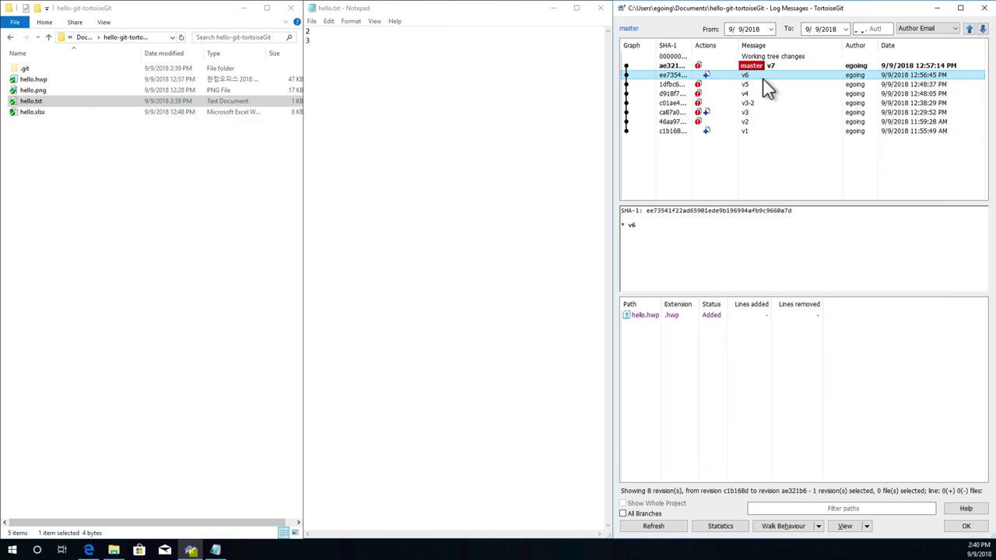
{"action": "left_click", "coordinate": [646, 316]}
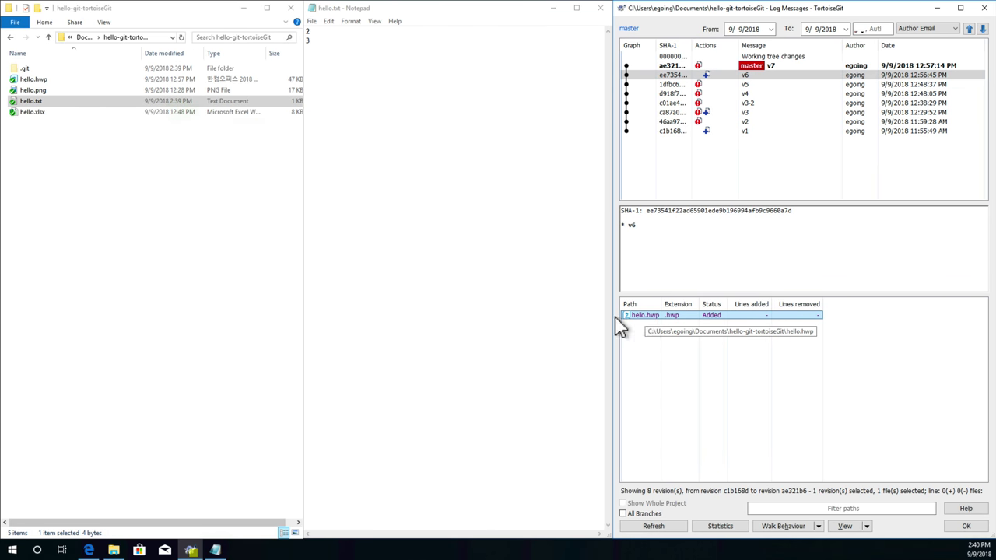
{"action": "left_click", "coordinate": [39, 80]}
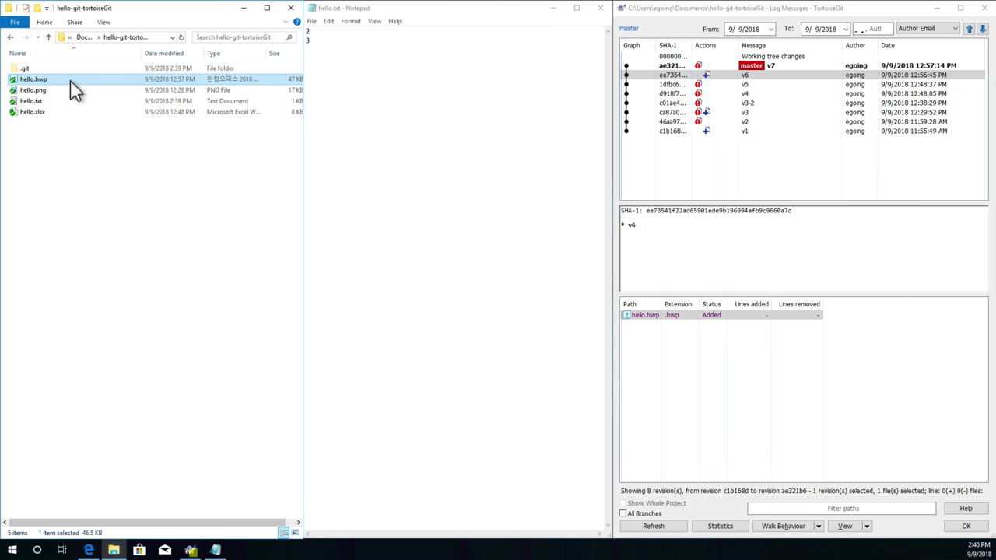
{"action": "mouse_move", "coordinate": [61, 82]}
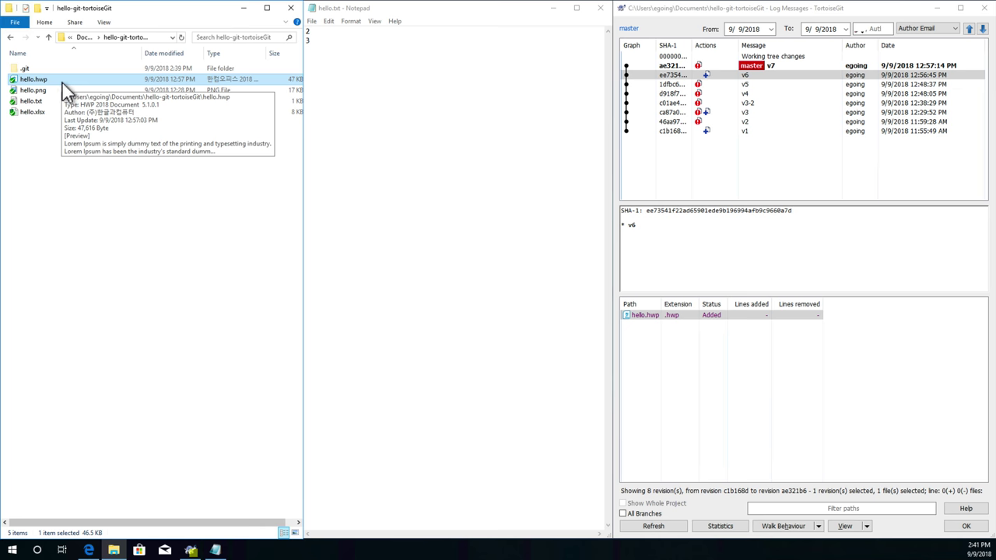
- Reset the master branch to commit v5 with the Hard reset type
{"action": "left_click", "coordinate": [755, 84]}
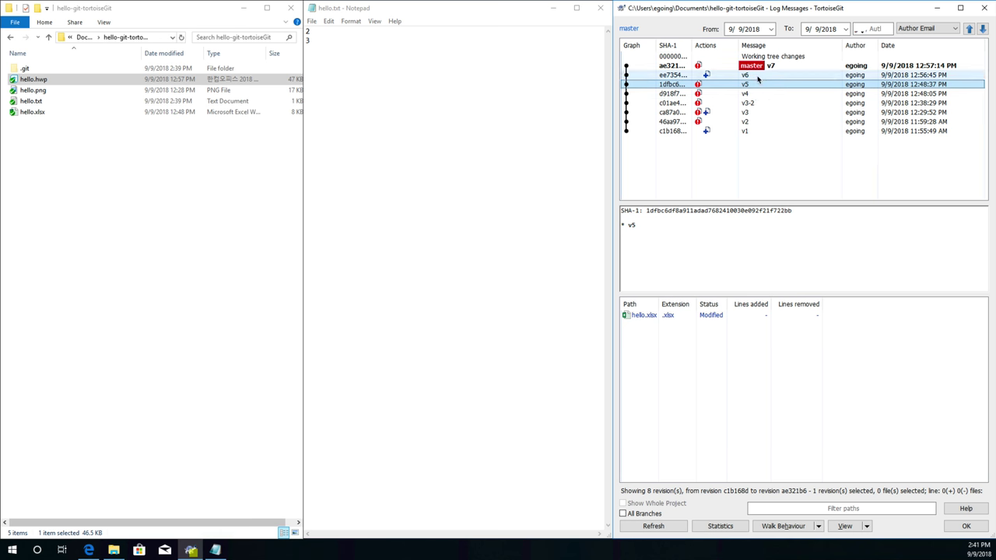
{"action": "left_click", "coordinate": [757, 76]}
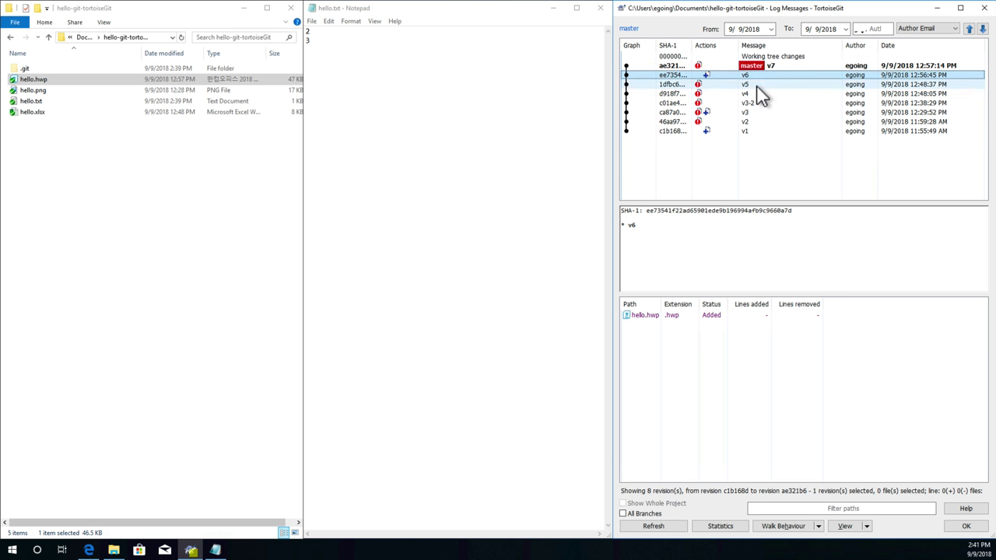
{"action": "left_click", "coordinate": [761, 85]}
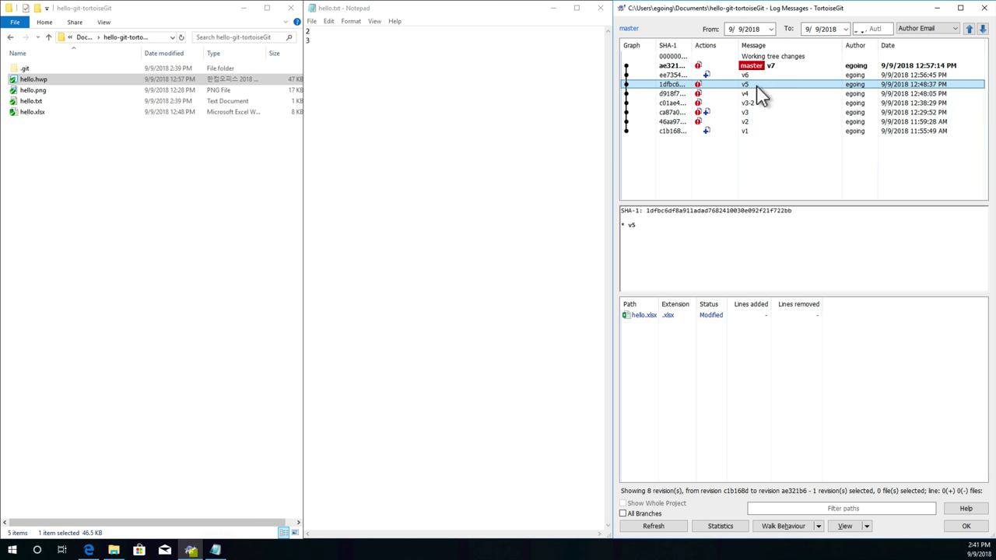
{"action": "right_click", "coordinate": [759, 93]}
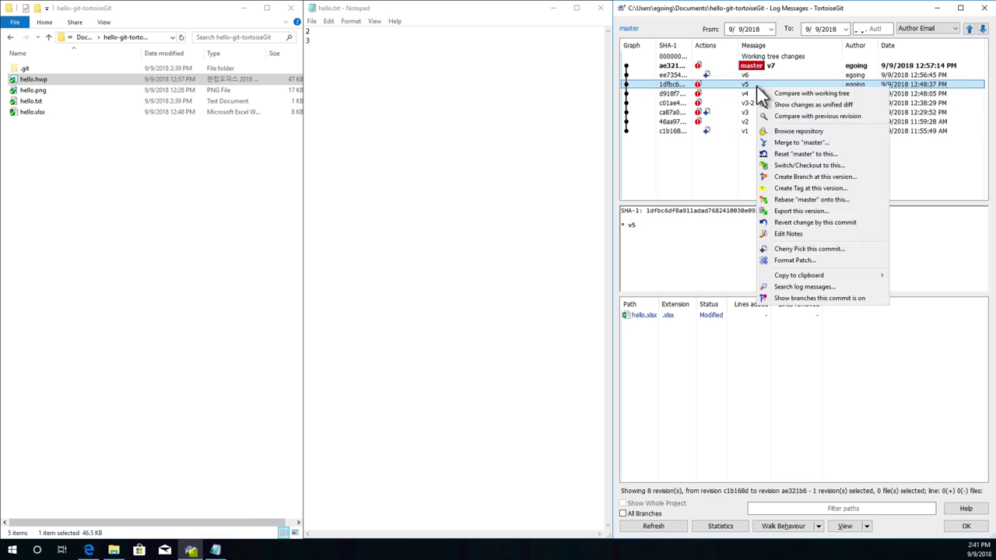
{"action": "left_click", "coordinate": [813, 153]}
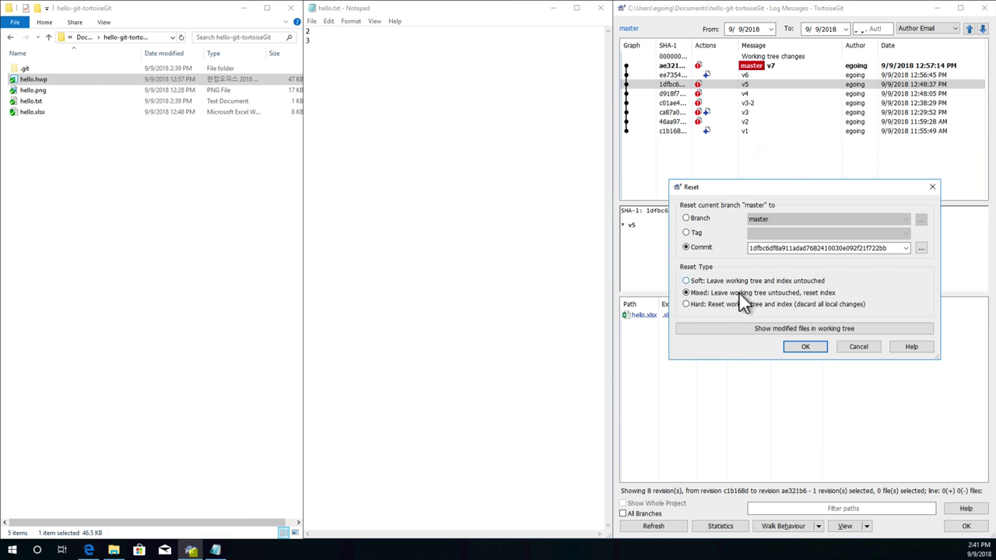
{"action": "left_click", "coordinate": [738, 303]}
{"action": "left_click", "coordinate": [806, 348]}
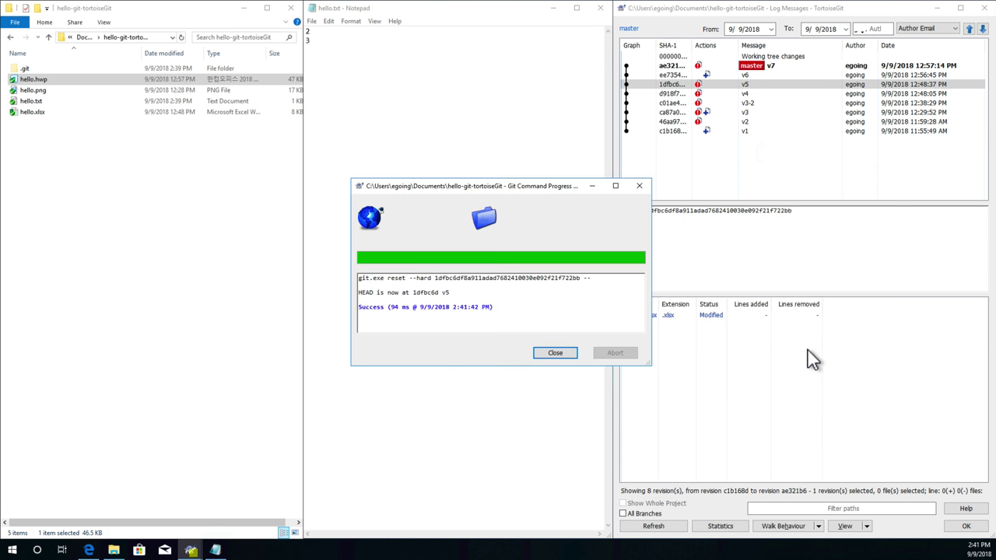
{"action": "left_click", "coordinate": [551, 352]}
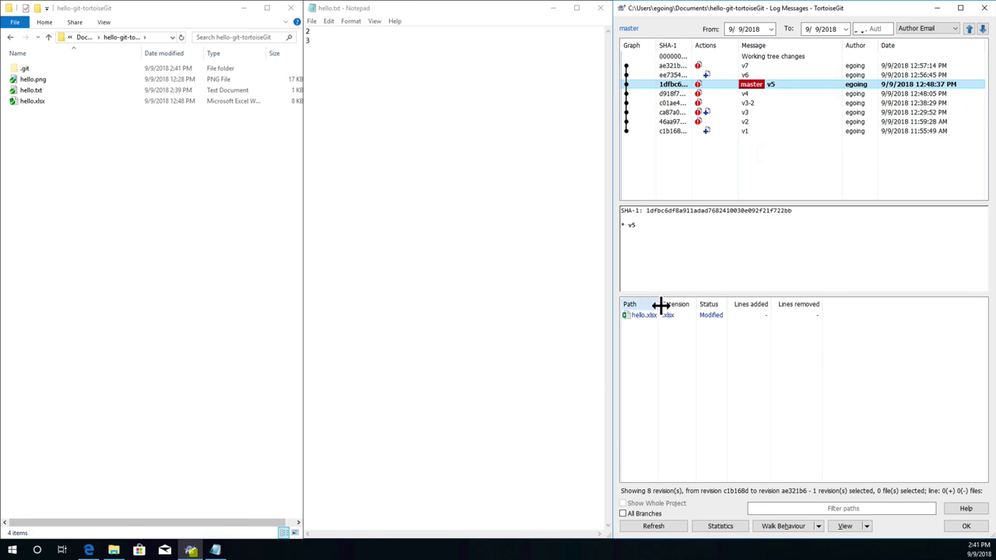
- Refresh the commit log and check the latest commit on master against the files in the project folder
{"action": "left_click", "coordinate": [660, 529]}
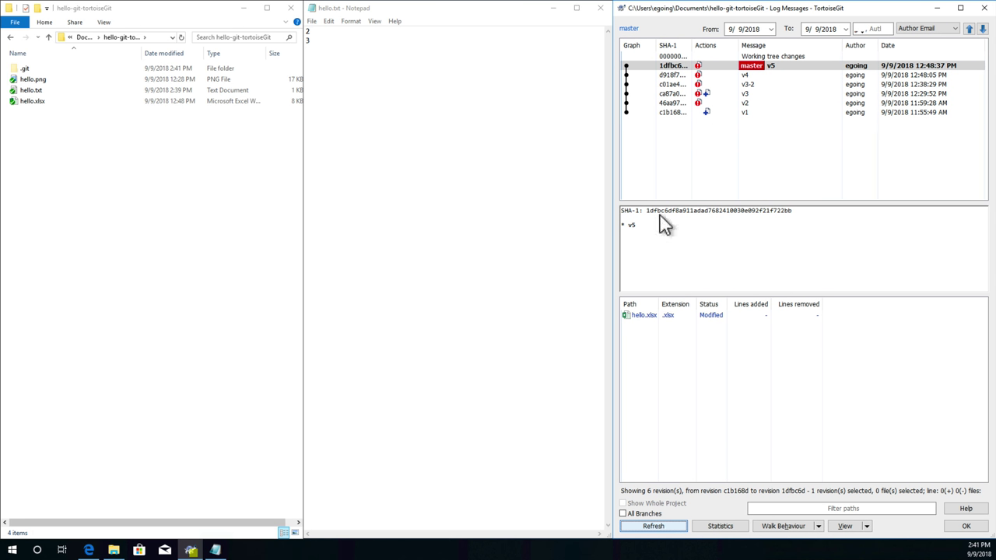
{"action": "left_click", "coordinate": [774, 69]}
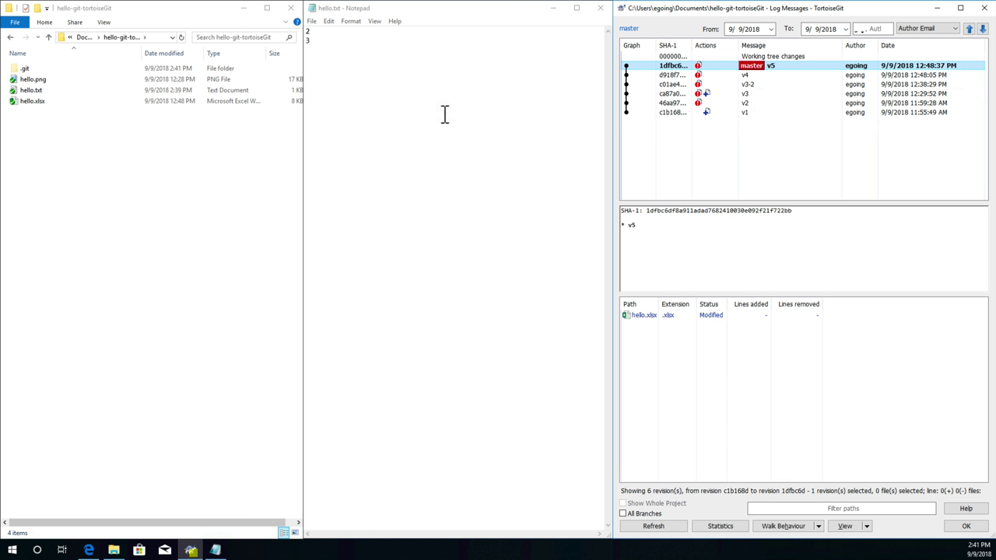
{"action": "left_click", "coordinate": [85, 165]}
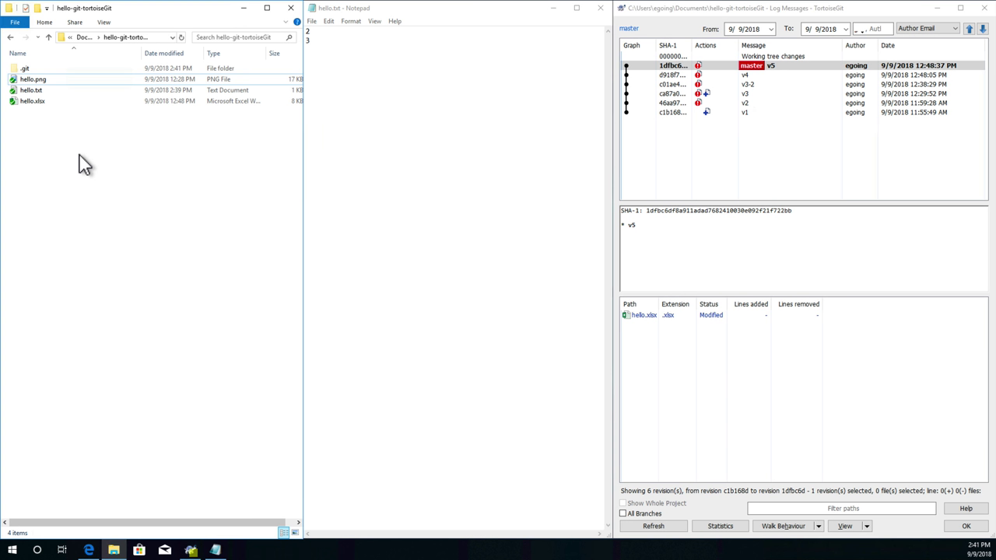